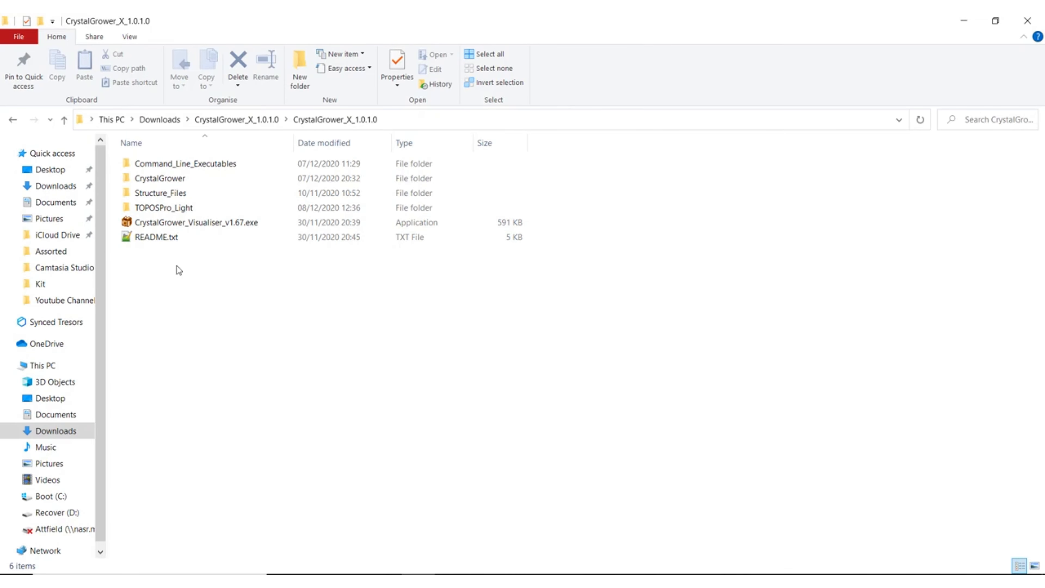
Step: Go into the TOPOSPro_Light folder and open ToposPro.usr for editing in Notepad++
click(183, 208)
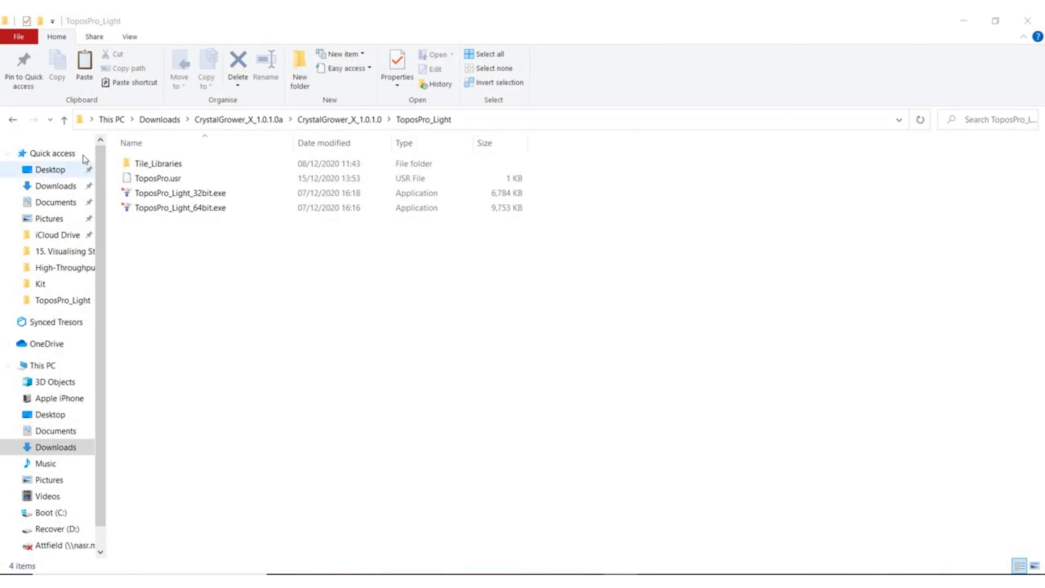
click(168, 183)
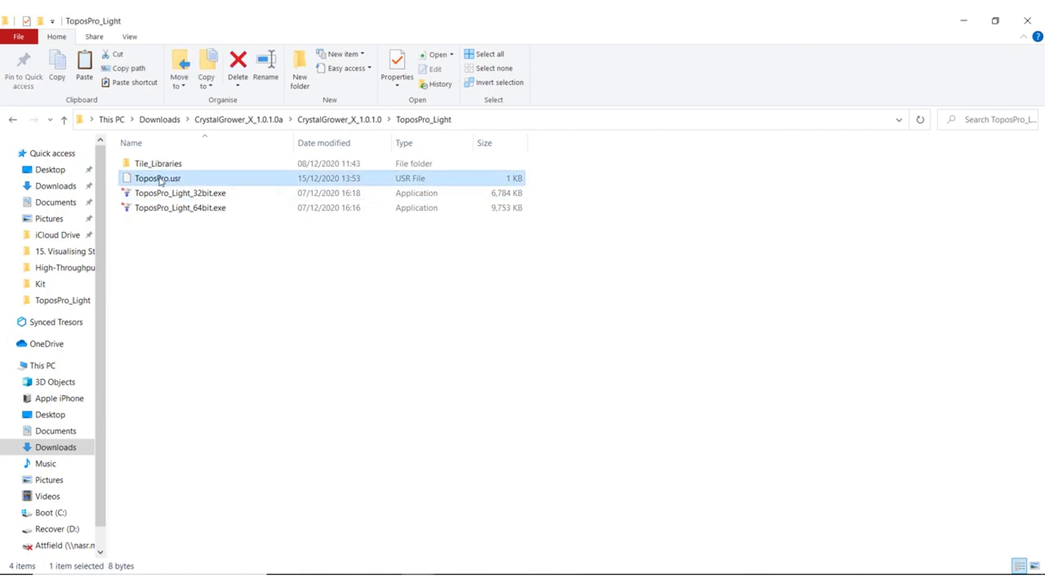
right_click(182, 180)
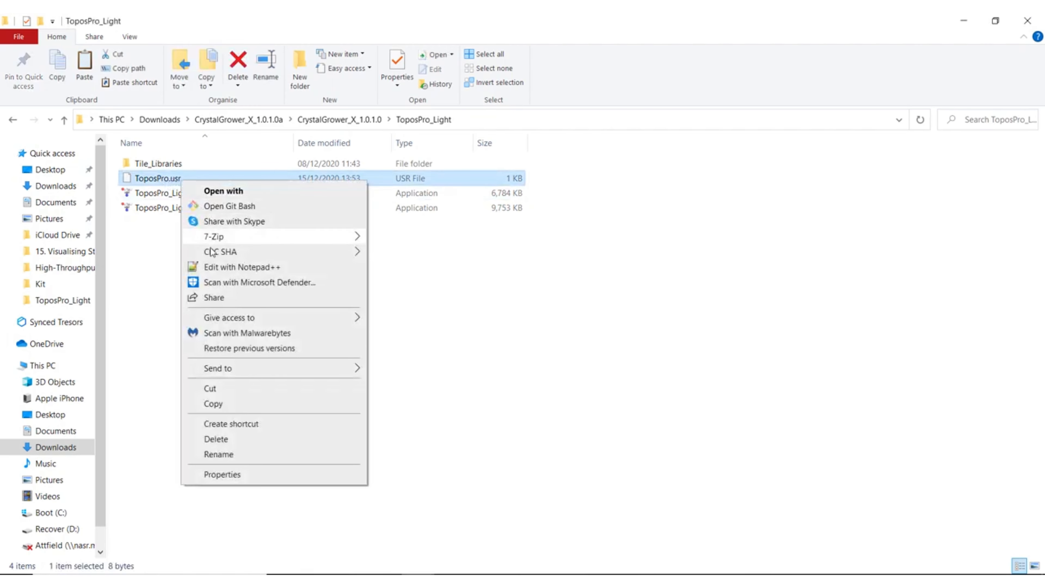
click(259, 265)
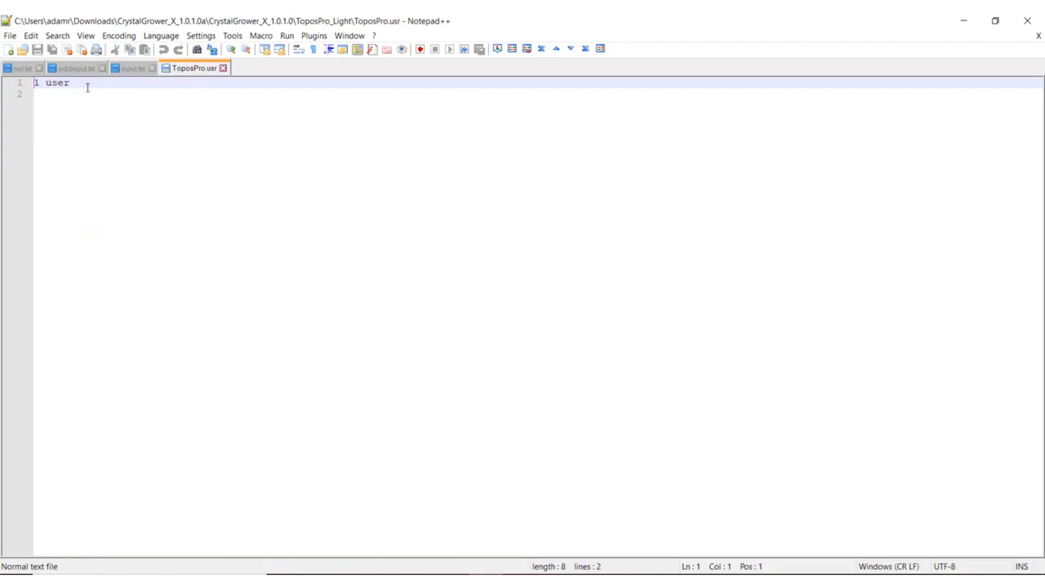
Step: Examine the user line in ToposPro.usr, then switch back to the TOPOSPro_Light folder in File Explorer
drag(82, 84, 32, 83)
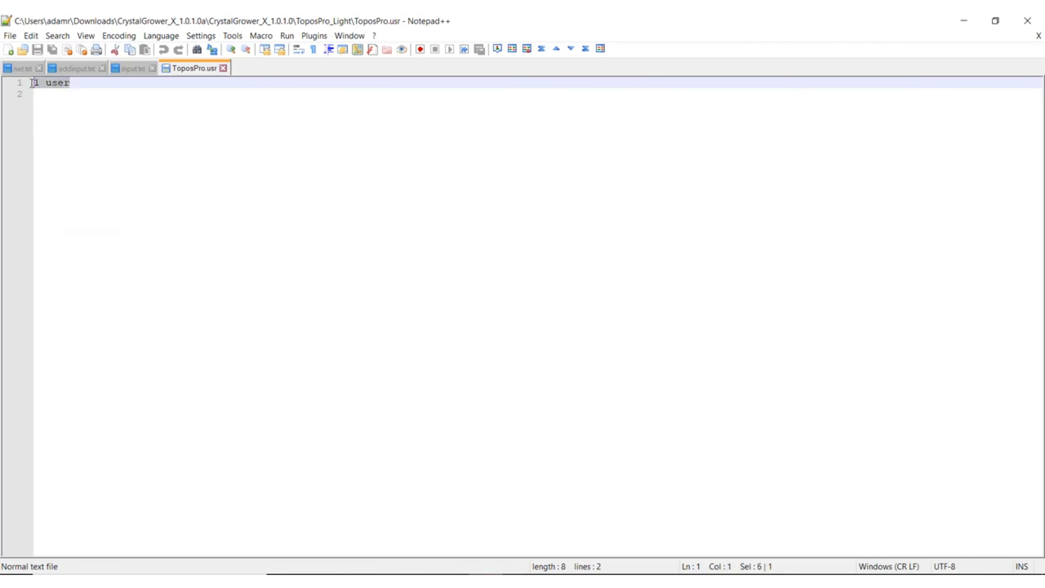
click(40, 95)
click(37, 86)
double_click(36, 84)
click(51, 102)
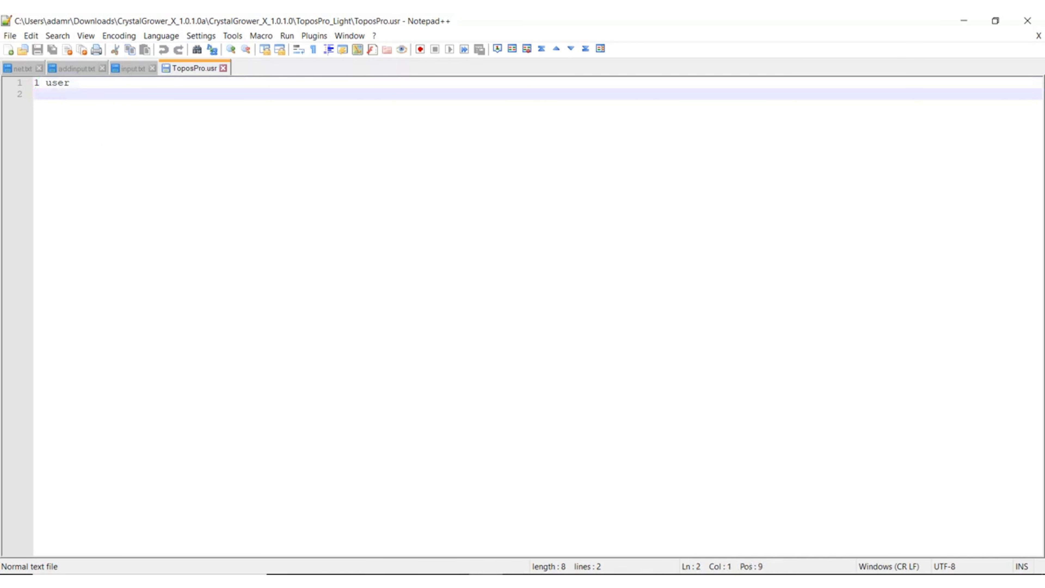
mouse_move(457, 570)
click(443, 519)
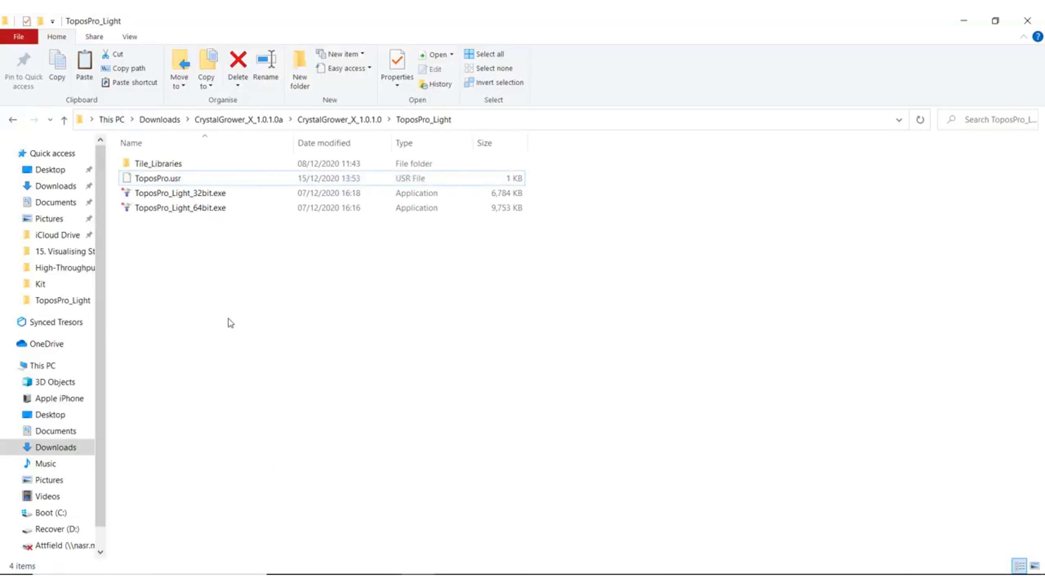
click(165, 183)
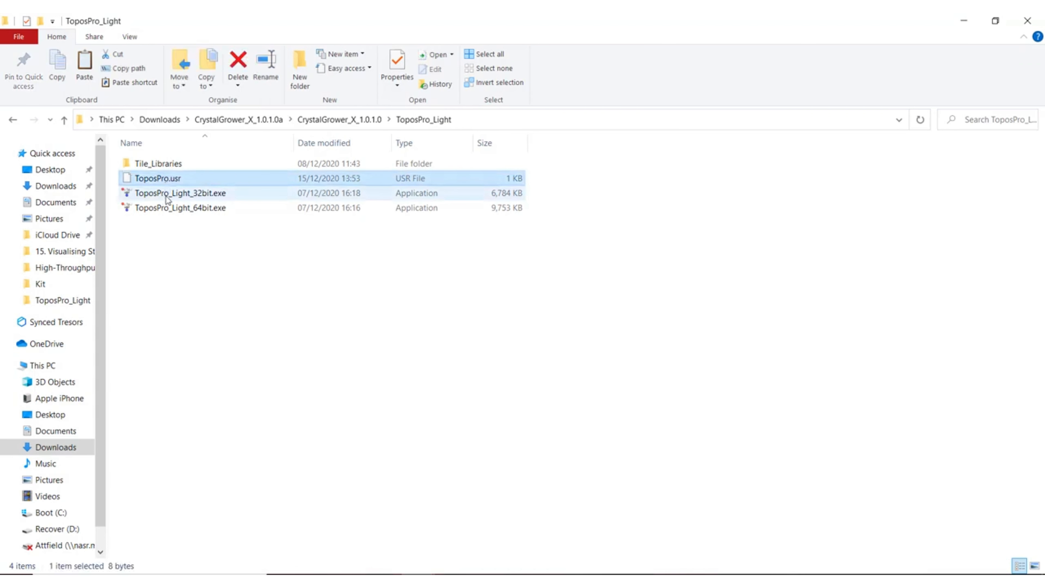
click(167, 199)
click(185, 221)
click(186, 209)
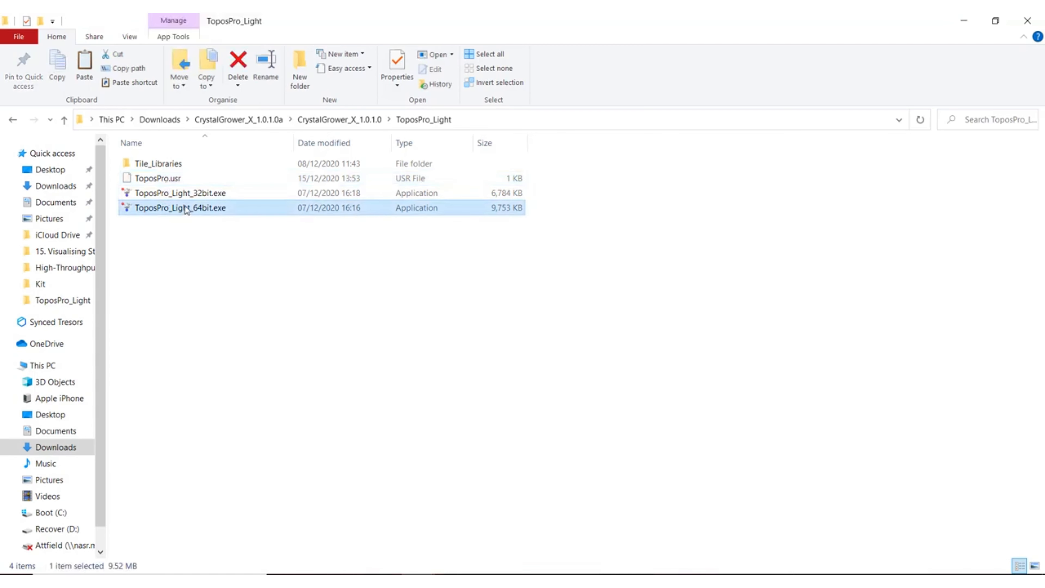
ctrl+click(172, 179)
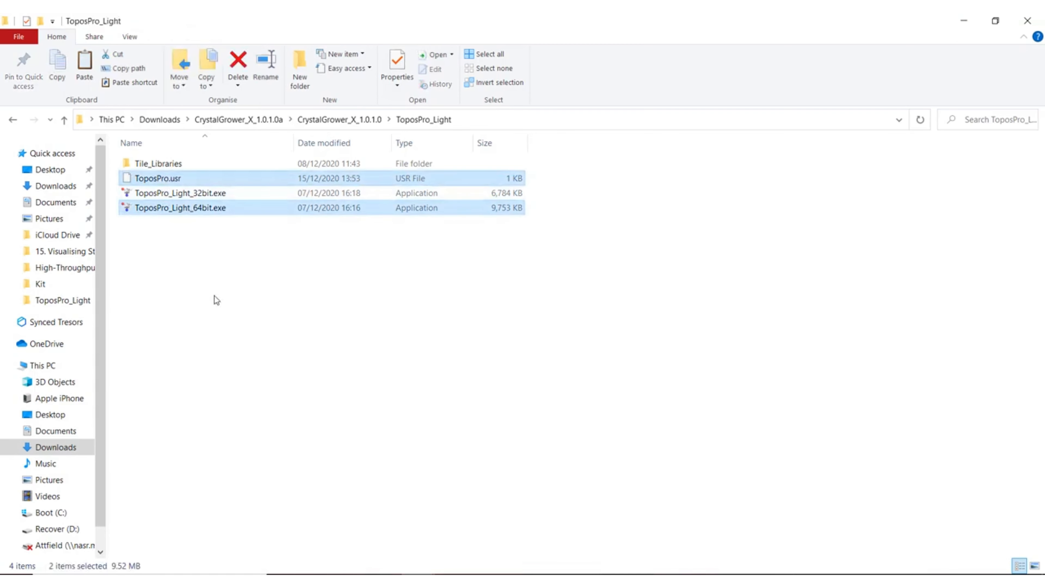
click(201, 266)
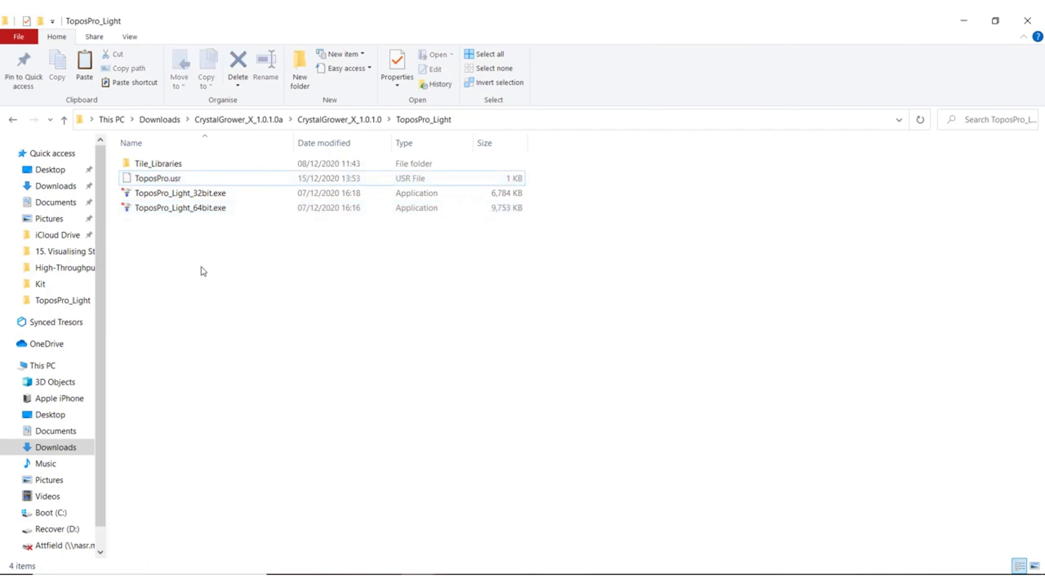
Step: View the contents of the Tile_Libraries folder and return to the TOPOSPro_Light folder
click(621, 580)
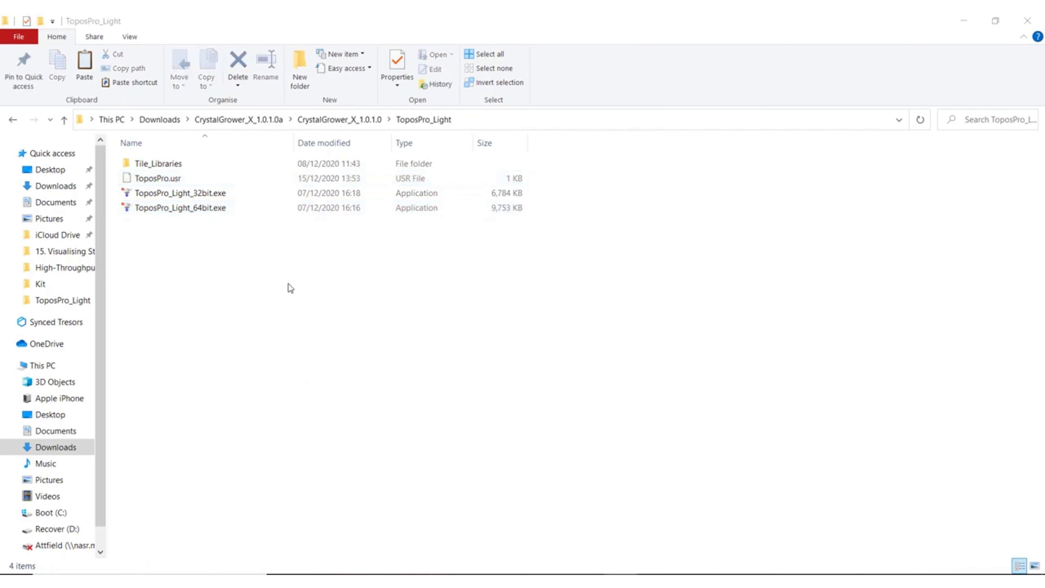
double_click(198, 163)
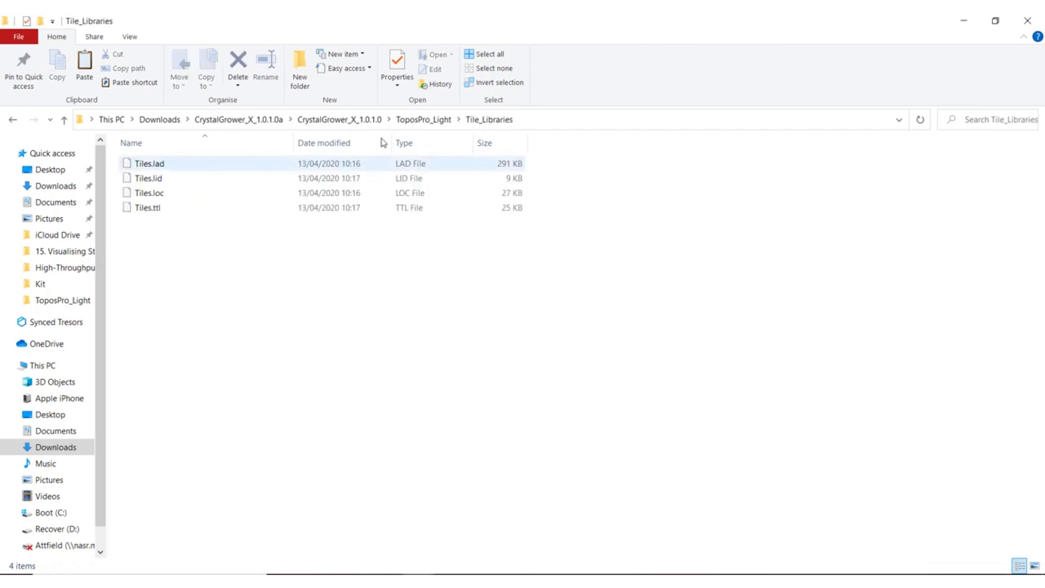
click(424, 122)
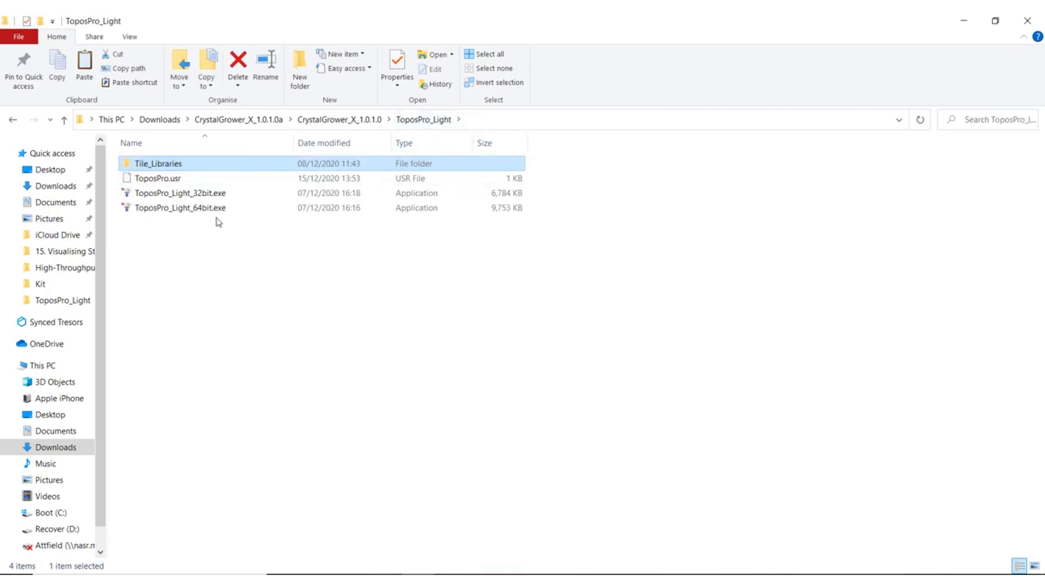
Step: Check the computer's system type in Windows System Information, then return to the TOPOSPro_Light folder
click(235, 209)
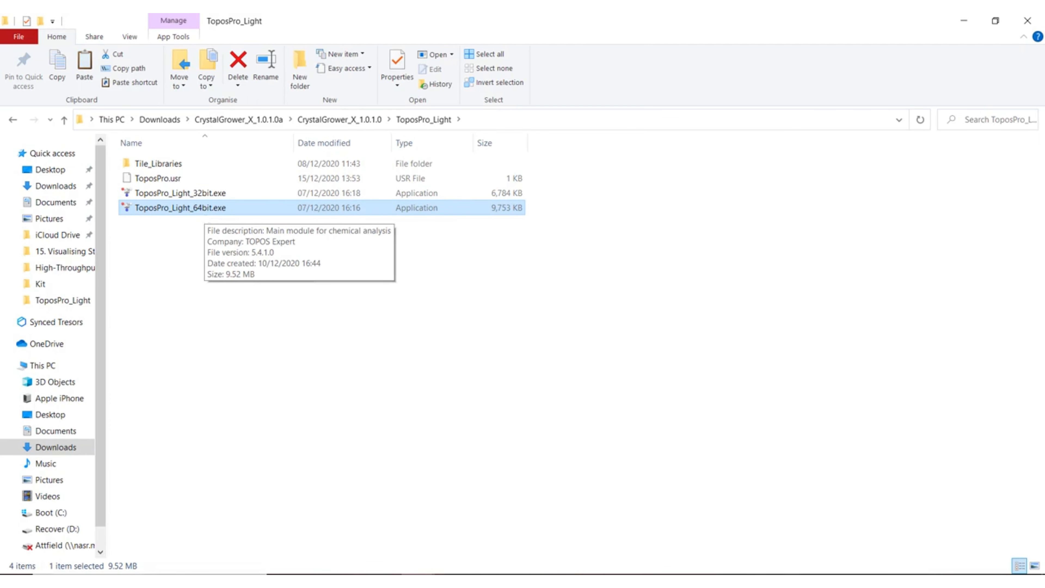
double_click(205, 210)
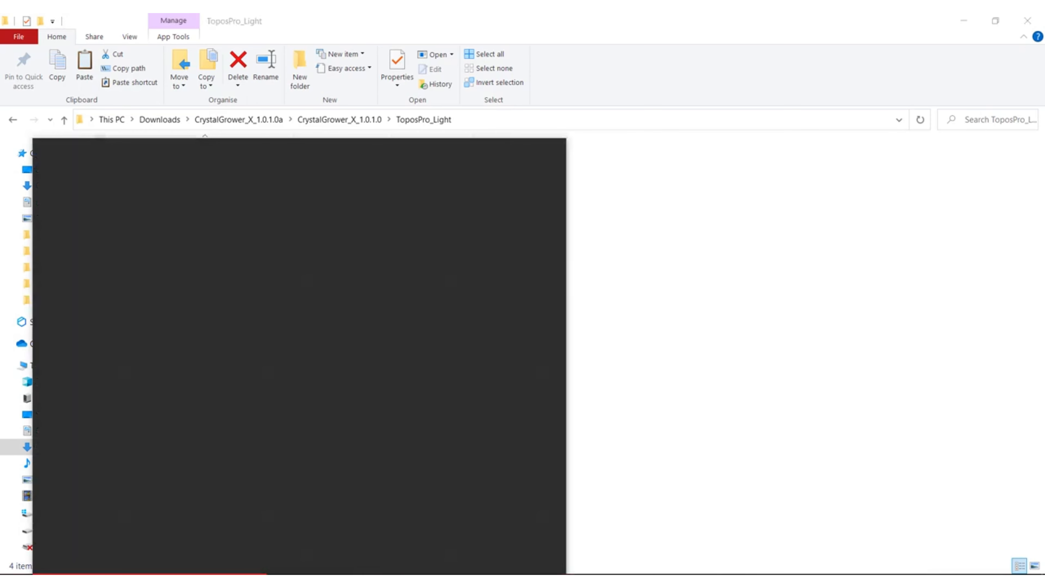
text(system infor)
key(Return)
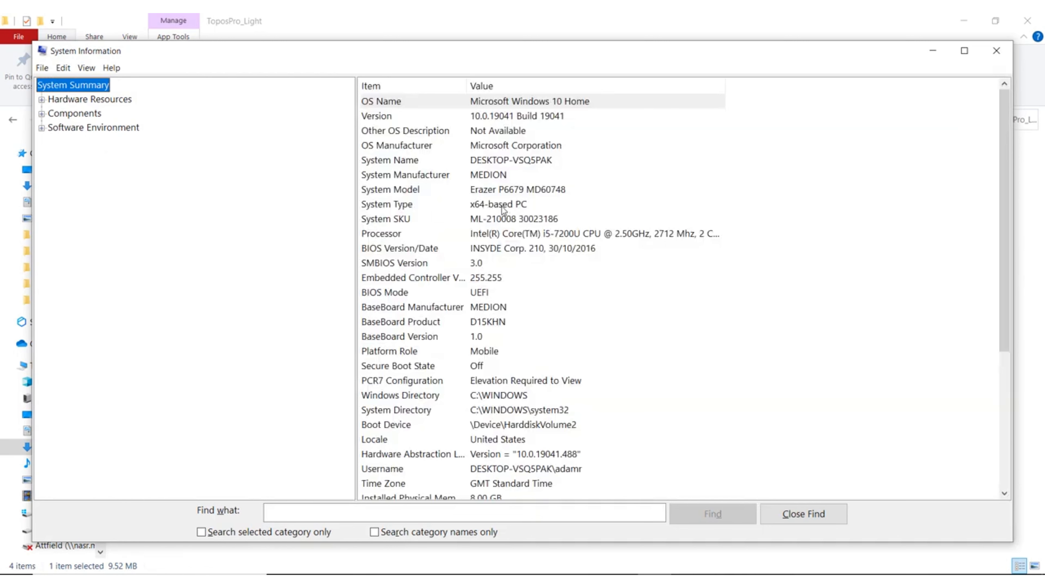
click(541, 30)
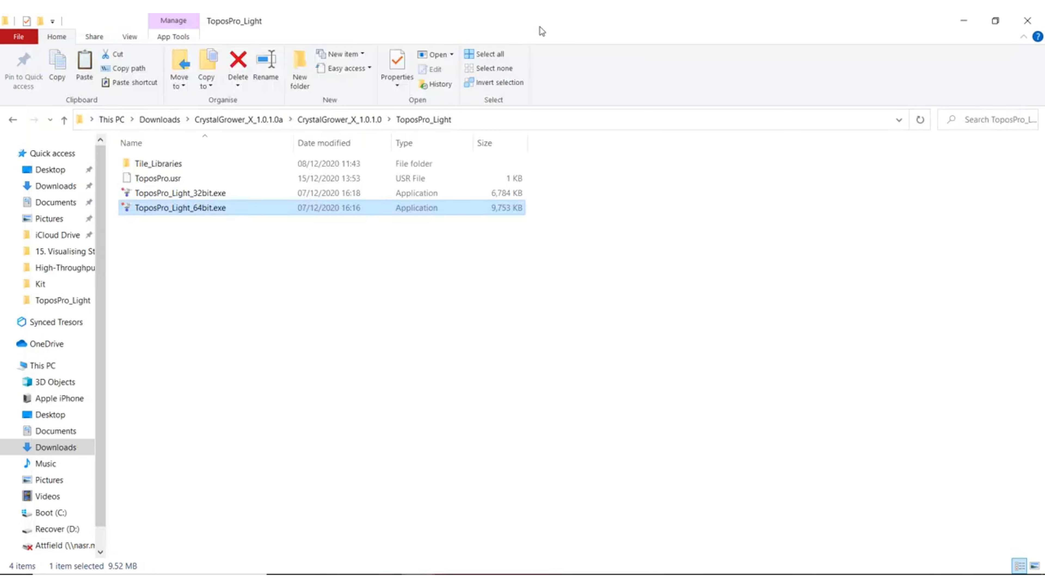
Step: Launch ToposPro_Light_64bit.exe and maximise the ToposPro window
double_click(199, 212)
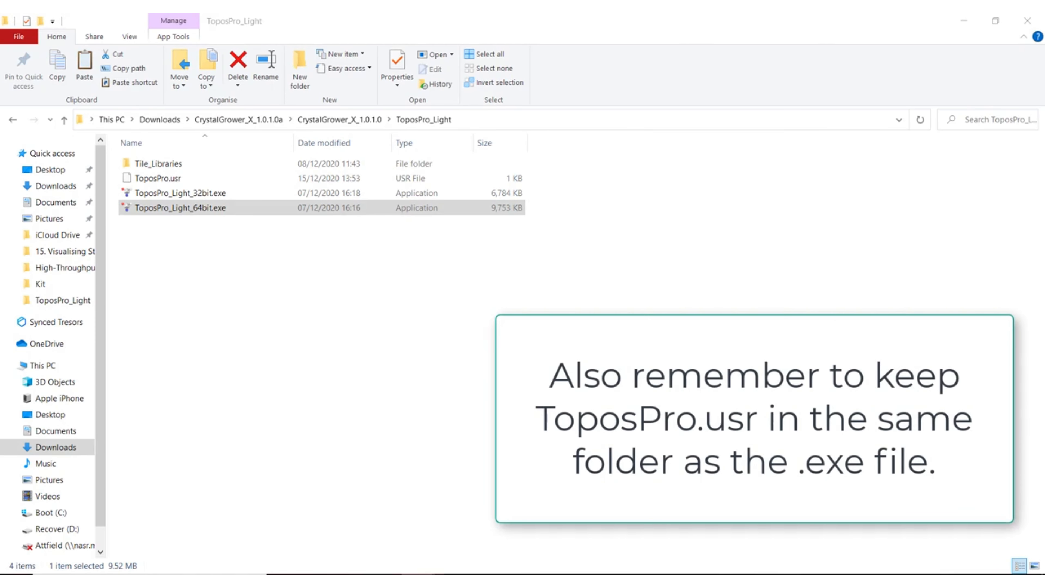
drag(1044, 152, 617, 14)
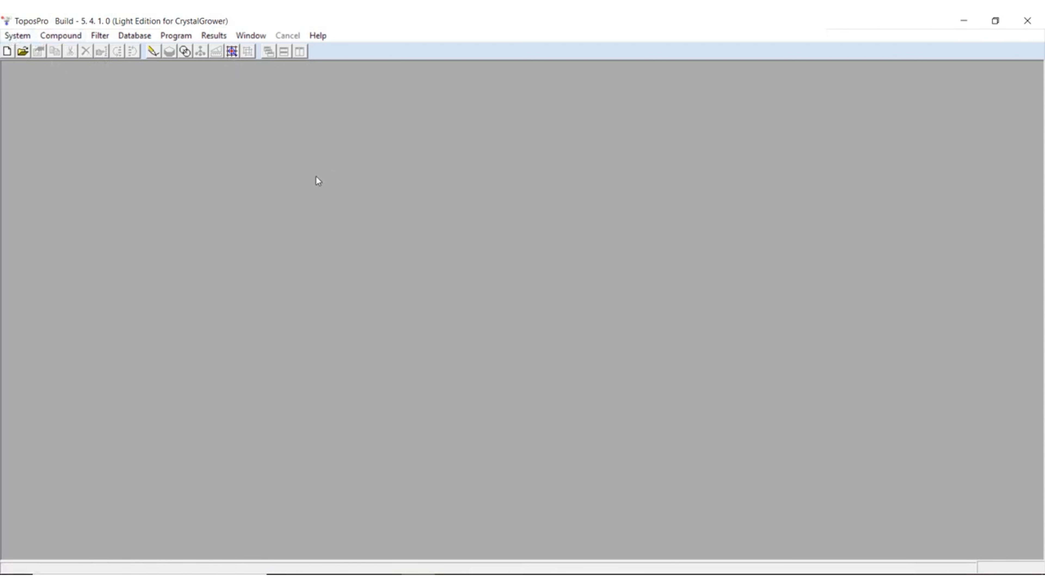
Step: Set the compound output format to CrystalGrower in the TOPOS Parameters
click(4, 35)
click(54, 70)
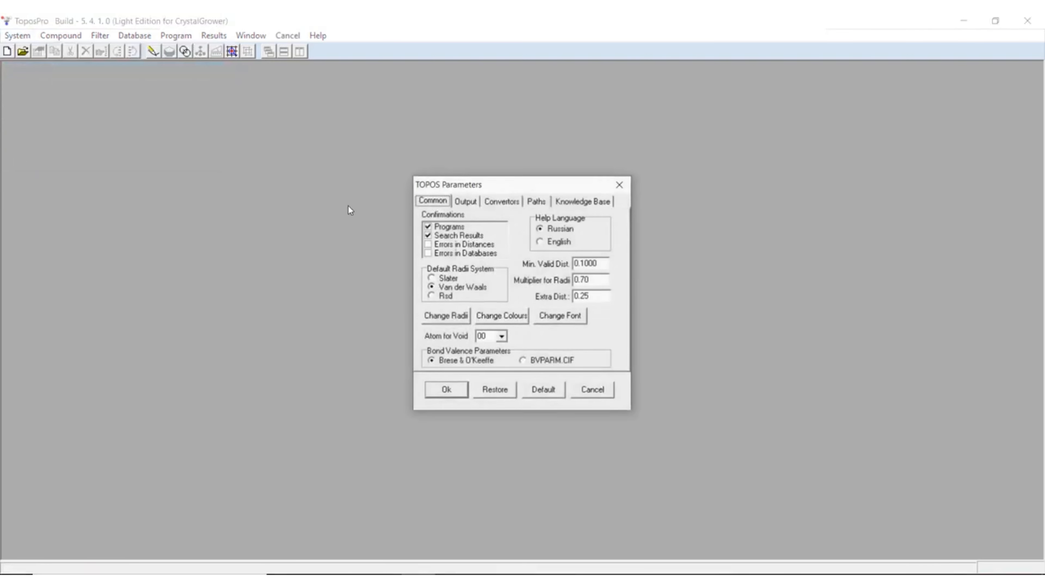
click(460, 201)
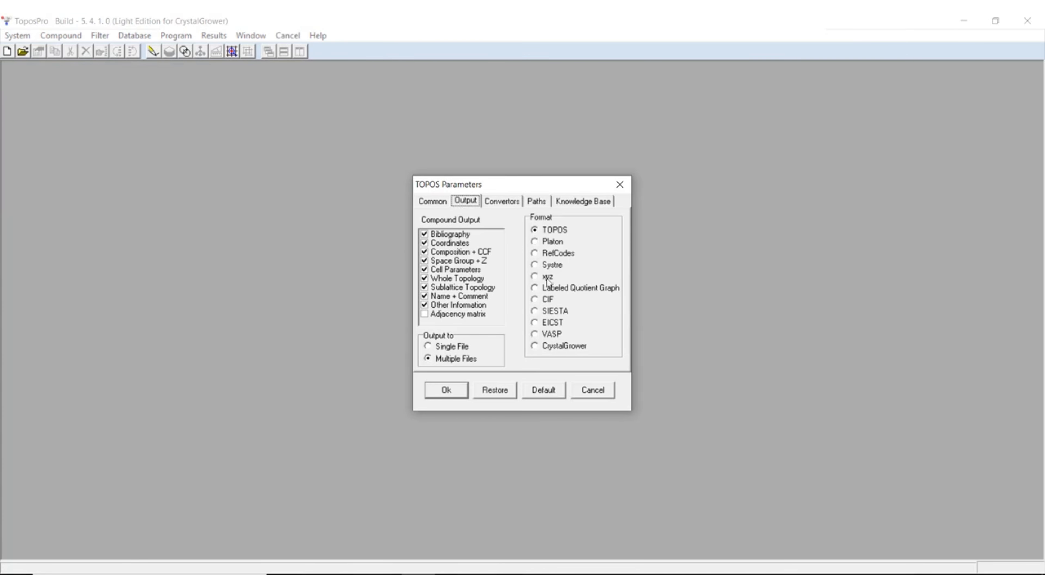
click(536, 348)
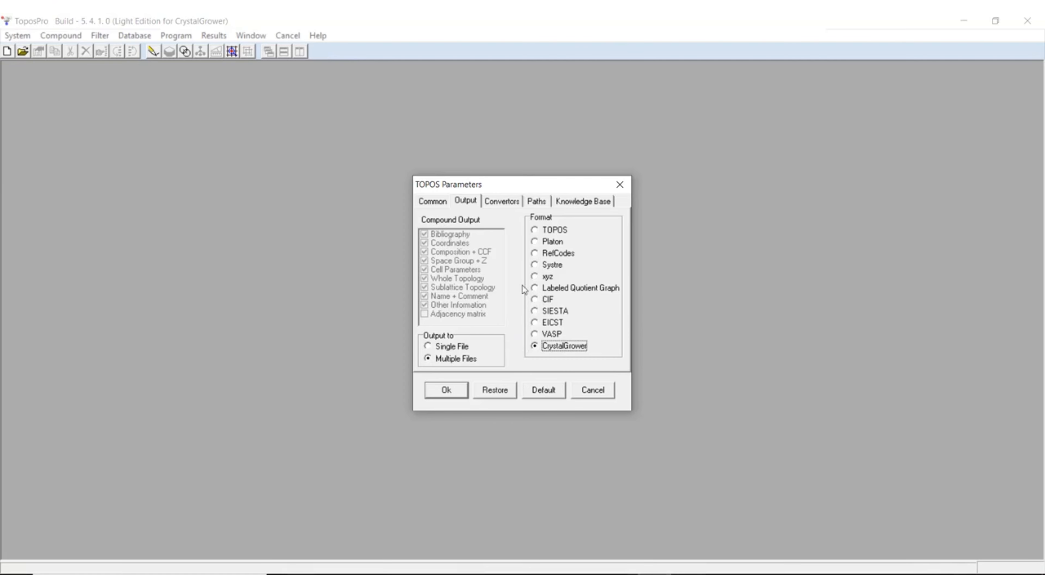
Step: Set the TTO path to the Tile_Libraries folder inside TOPOSPro_Light in Downloads and accept the TOPOS Parameters
click(542, 205)
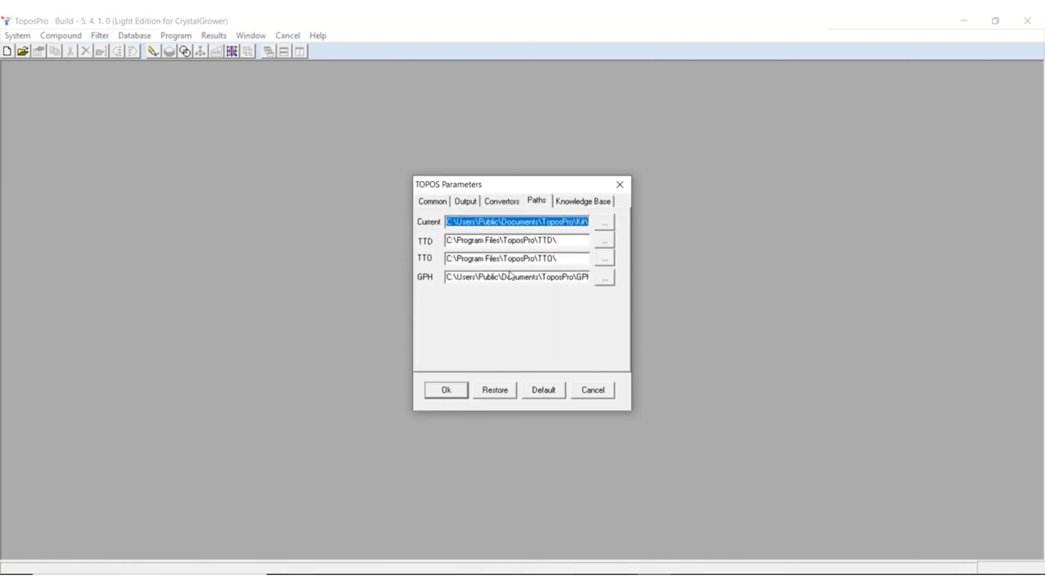
click(604, 259)
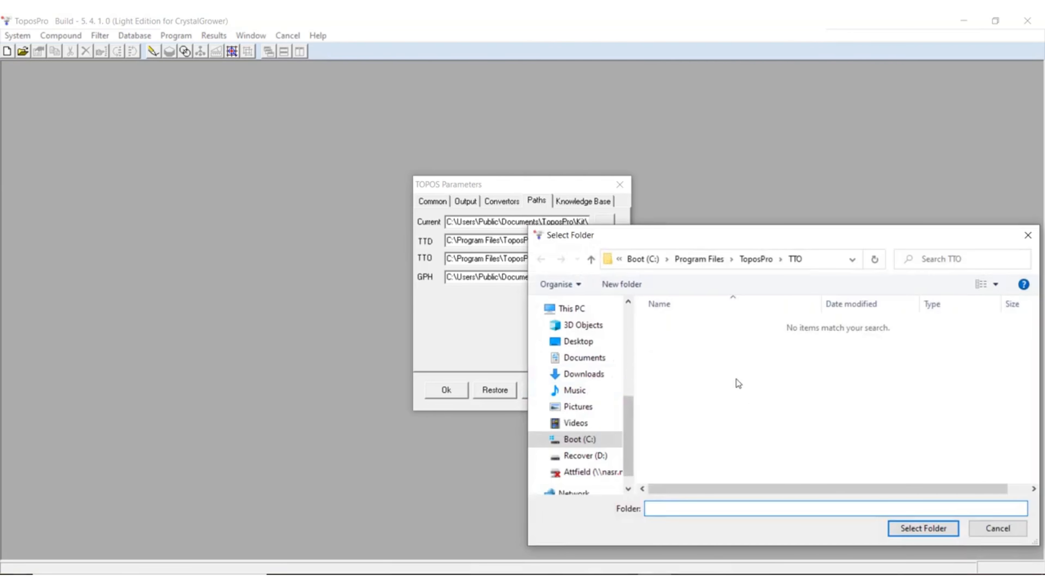
click(595, 374)
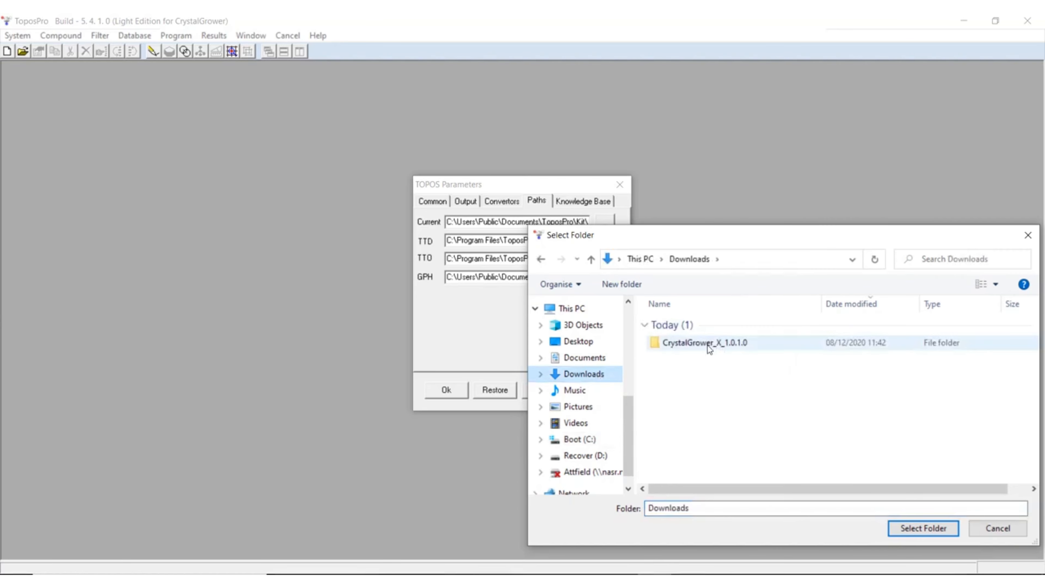
double_click(707, 345)
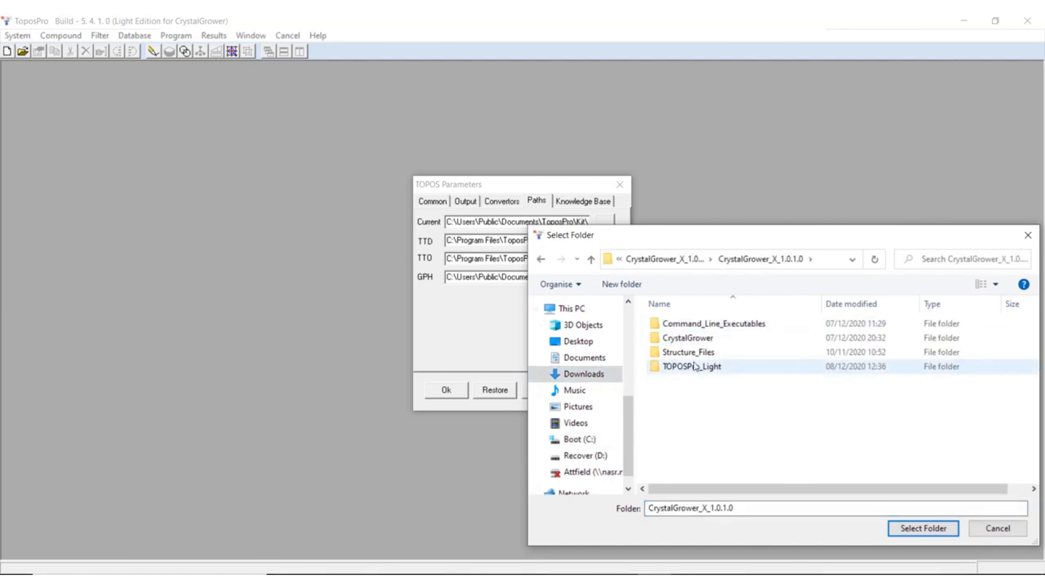
double_click(713, 367)
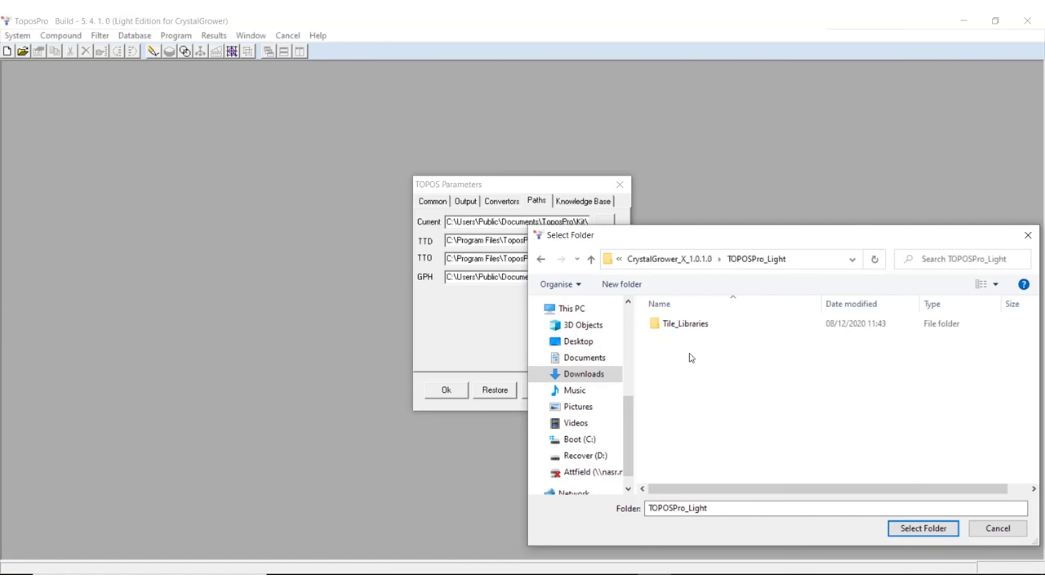
click(687, 326)
click(923, 528)
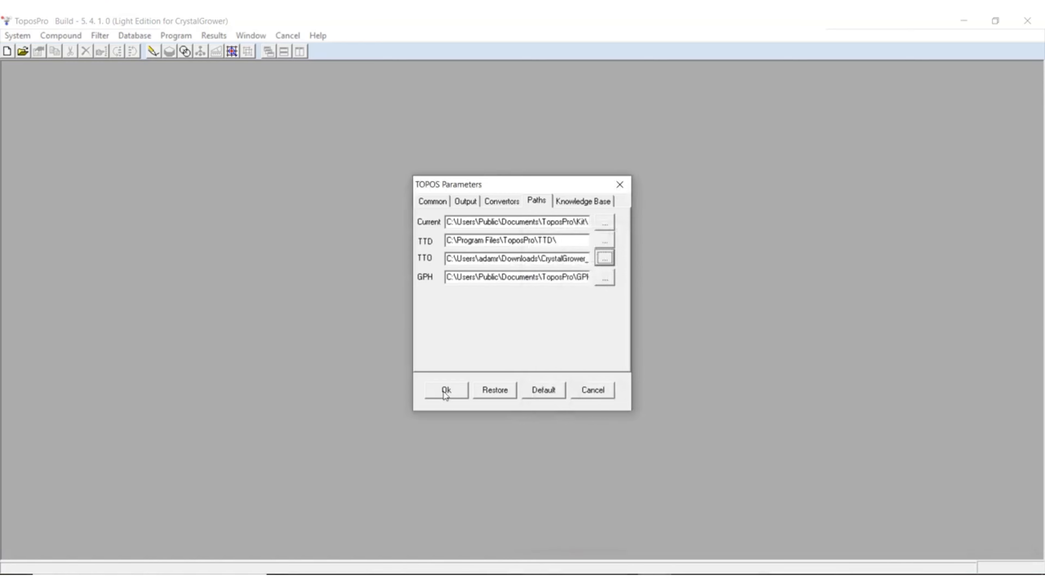
click(449, 390)
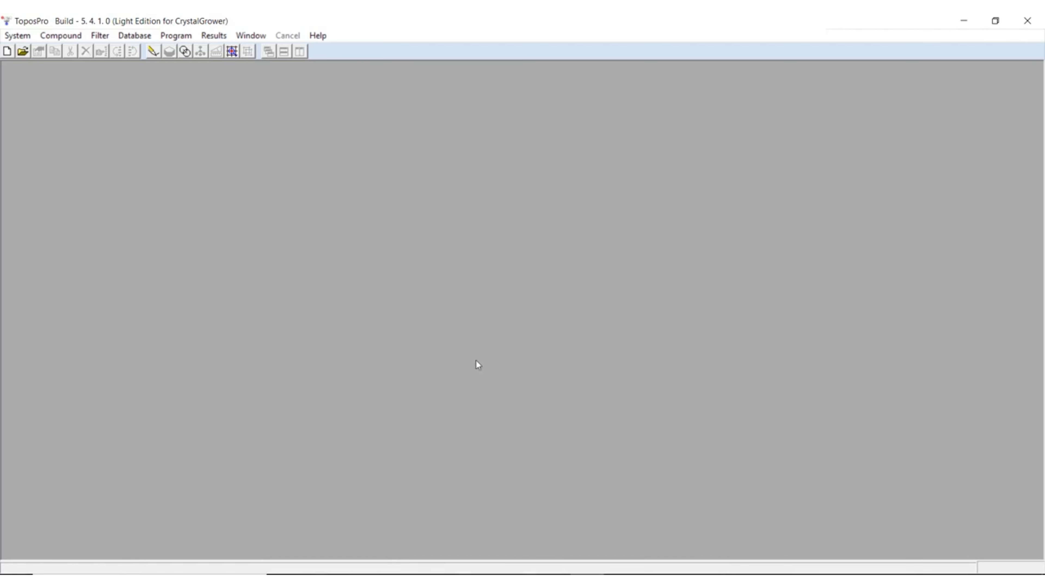
Step: Open the recent zeolites database and view the crystal data of the AFI/afi compound
click(17, 36)
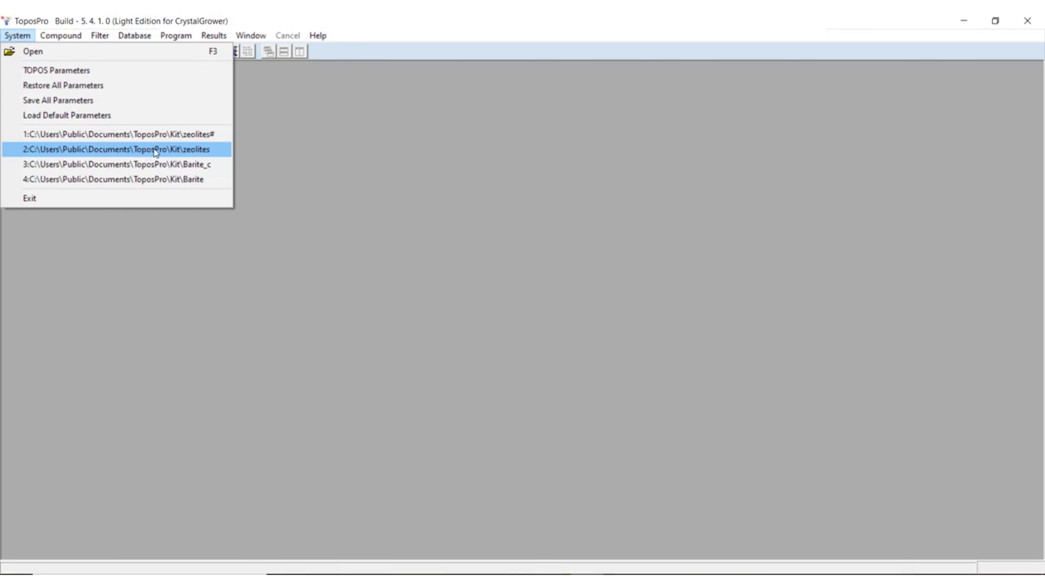
click(188, 149)
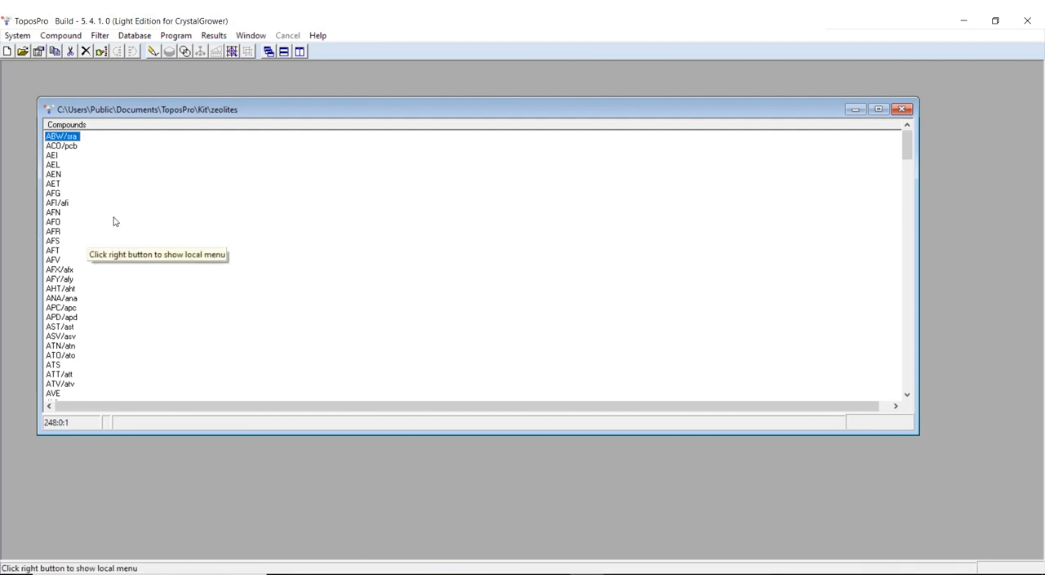
click(63, 203)
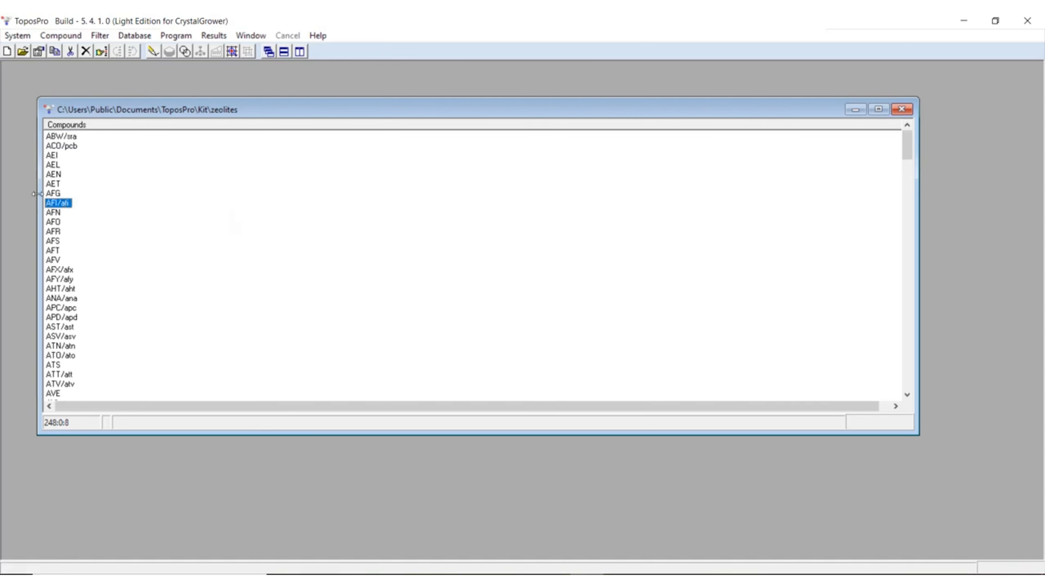
double_click(71, 208)
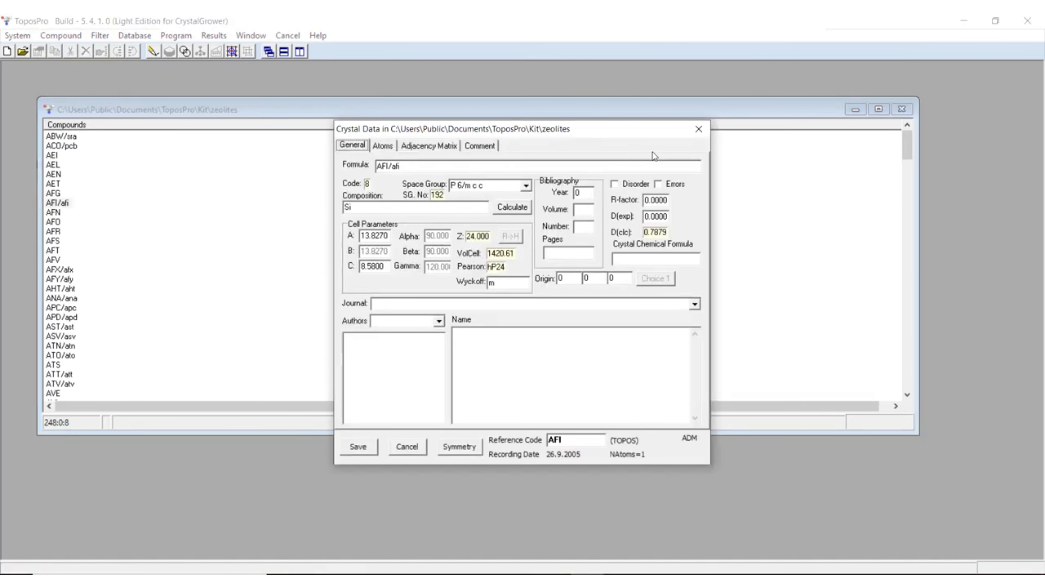
click(698, 129)
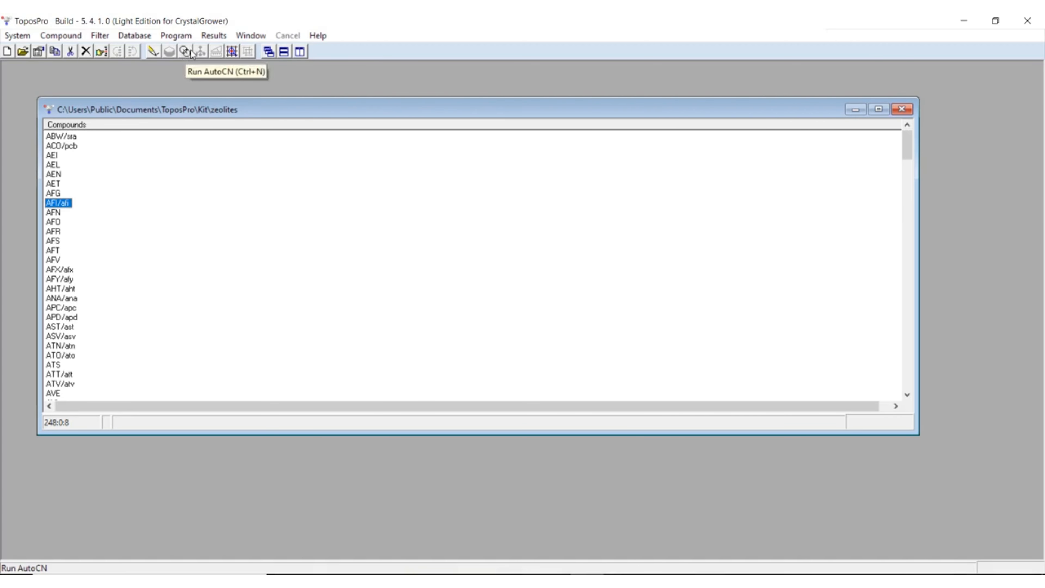
Step: Display the AFI/afi structure in IsoCryst, grow it, rotate it for inspection, and close the viewer
click(153, 51)
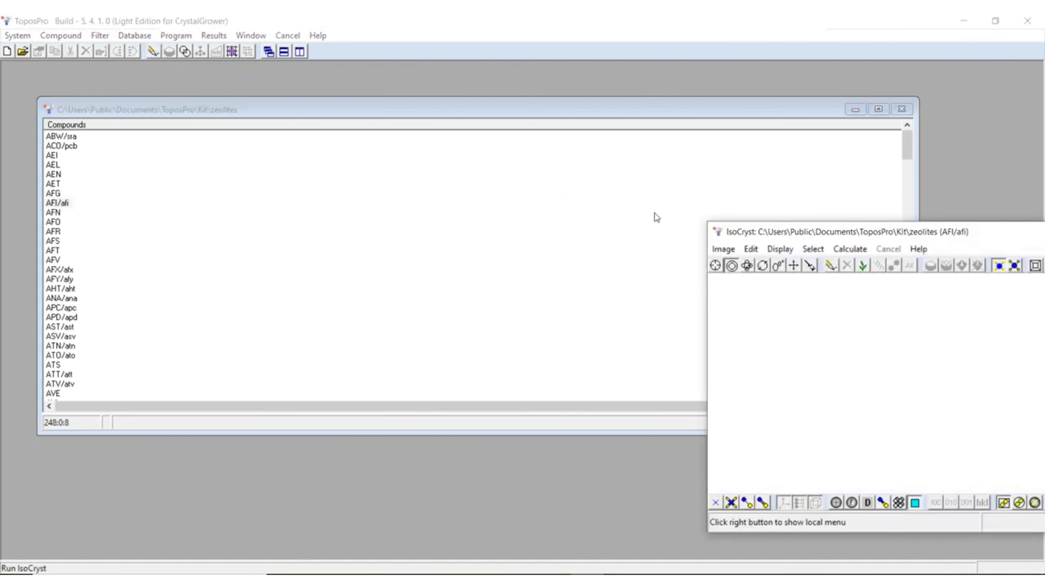
drag(726, 233, 318, 136)
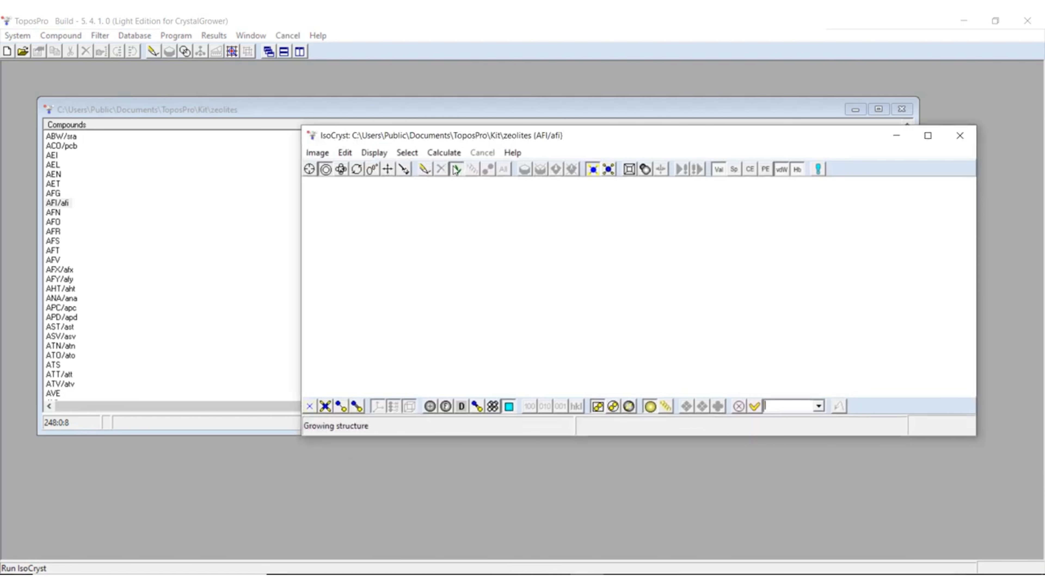
click(456, 169)
mouse_move(725, 271)
mouse_down()
mouse_move(426, 200)
mouse_move(602, 252)
mouse_move(777, 215)
mouse_move(774, 292)
mouse_move(633, 229)
mouse_move(609, 231)
mouse_move(595, 315)
mouse_up()
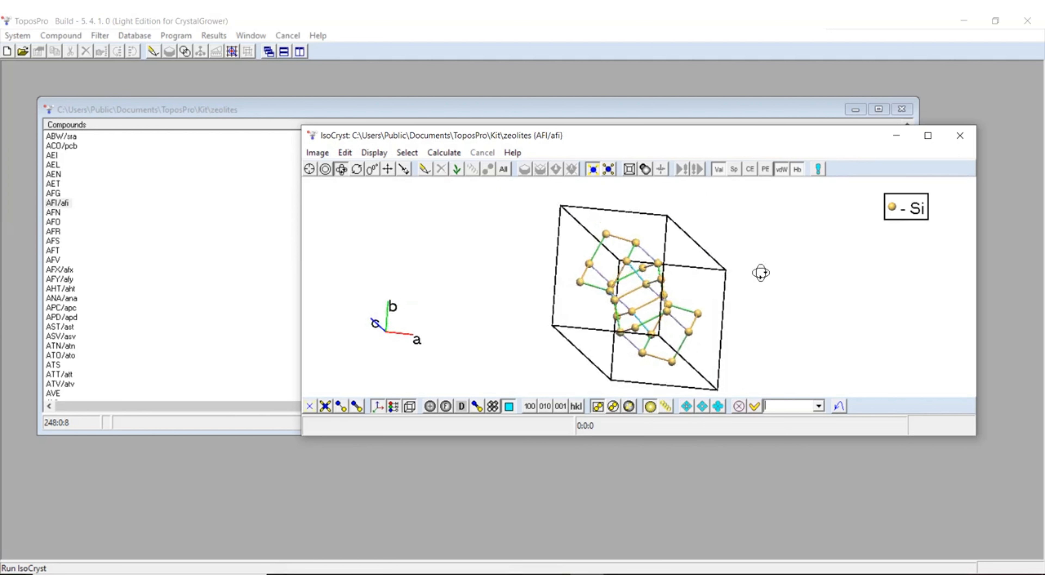
click(959, 138)
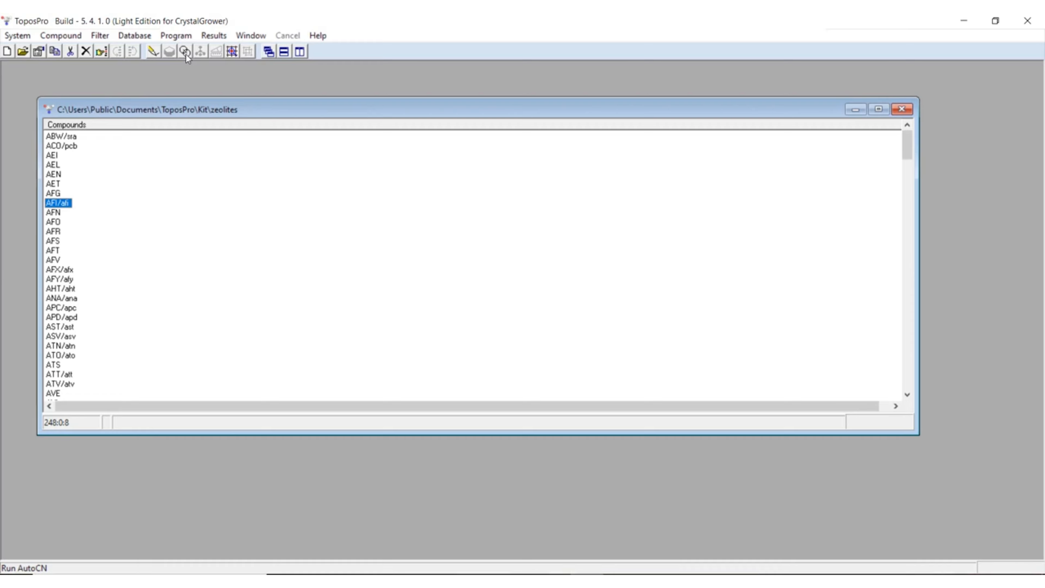
Step: Open the available compound commands for the selected AFI/afi record
click(61, 36)
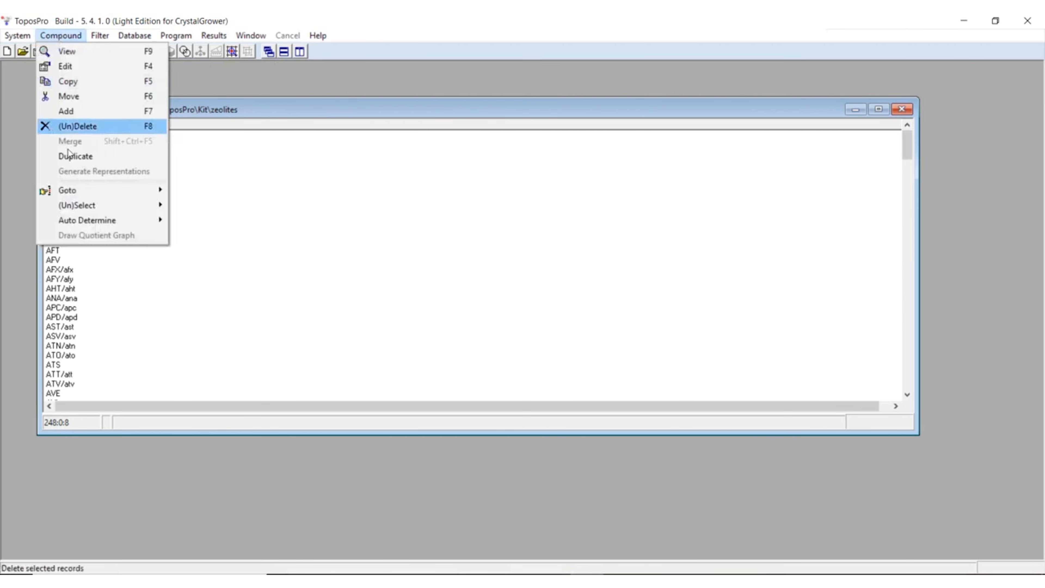